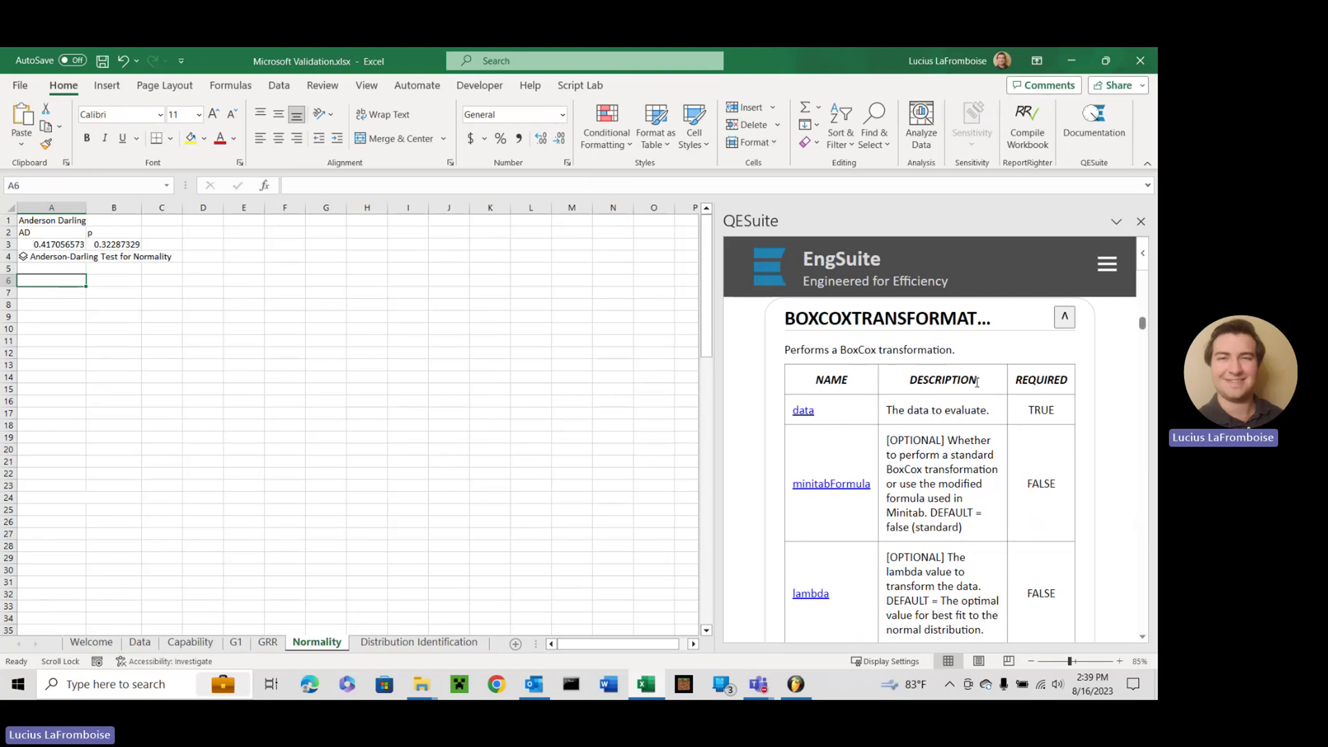
Add the column headers Standard in H1 and Minitab in I1.
left_click(363, 221)
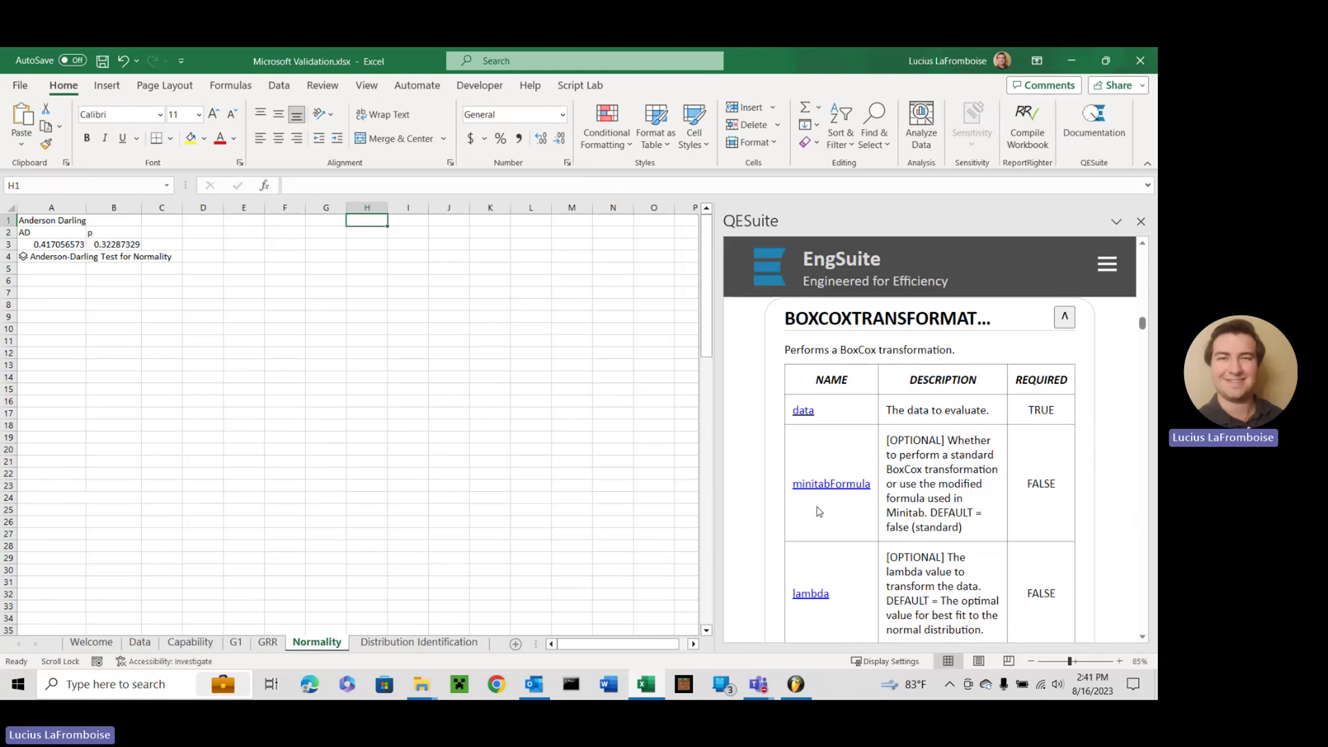
scroll(818, 449, "down", 4)
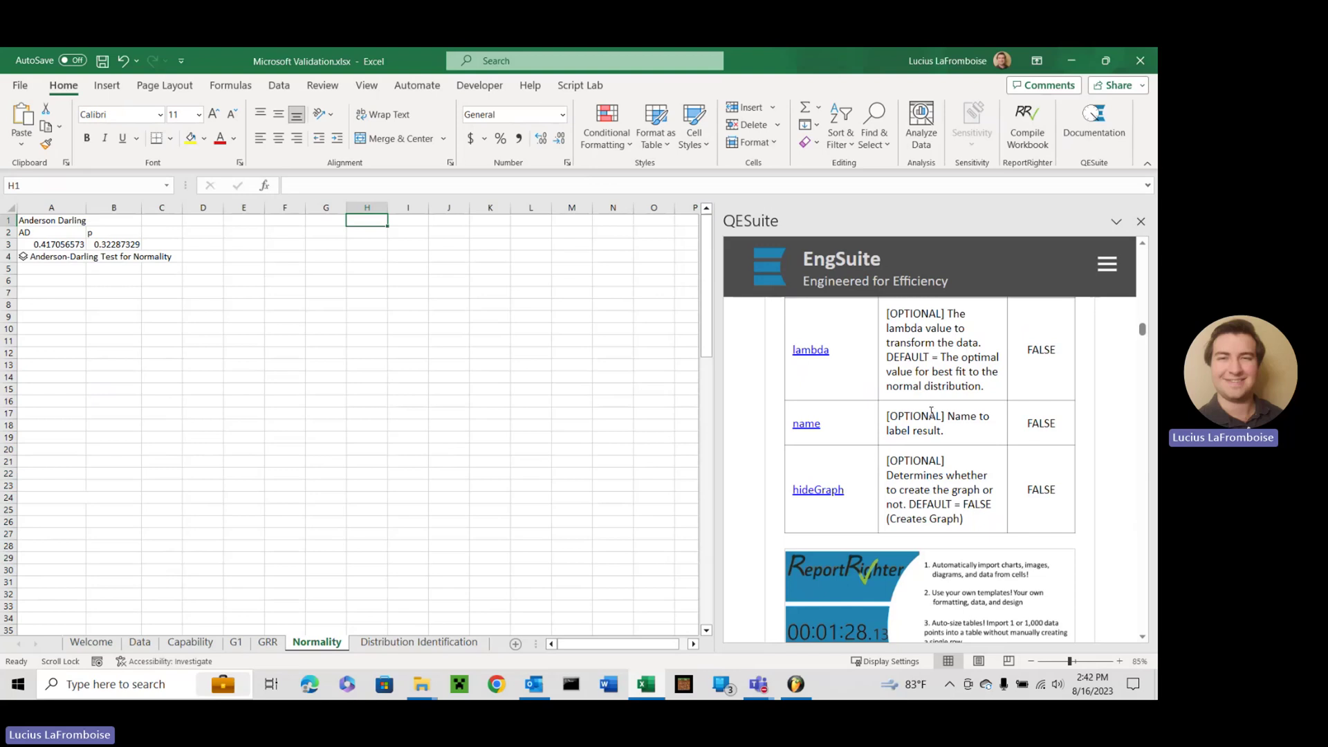
scroll(807, 362, "up", 4)
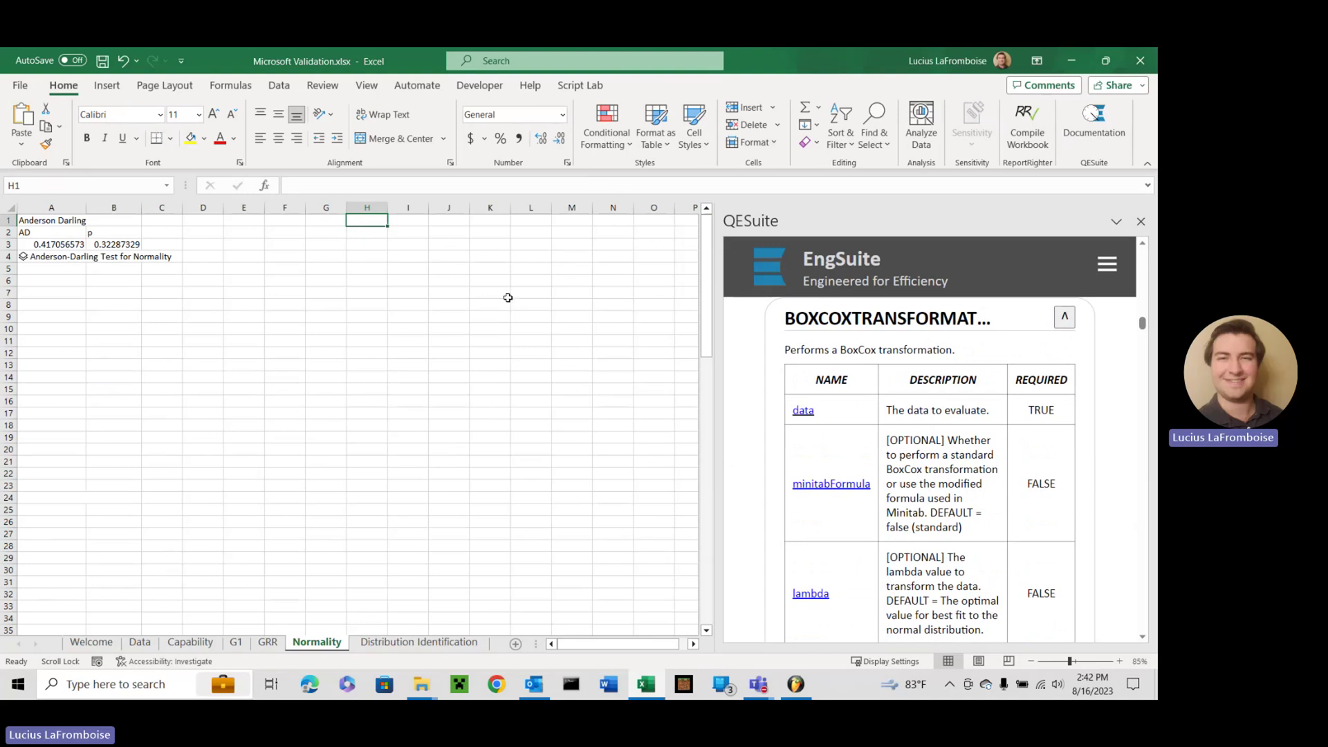
type("=QE.BOXCOXTRANSFORMATION(")
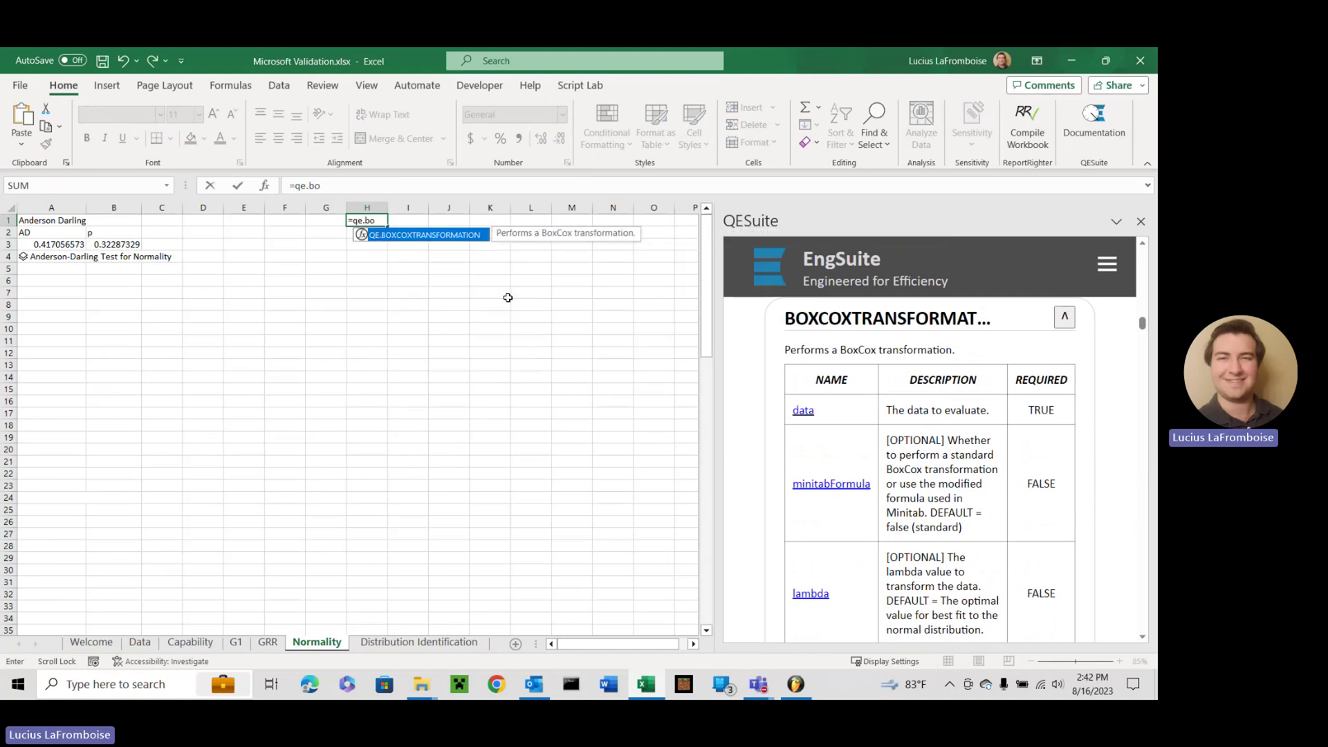
key("Escape")
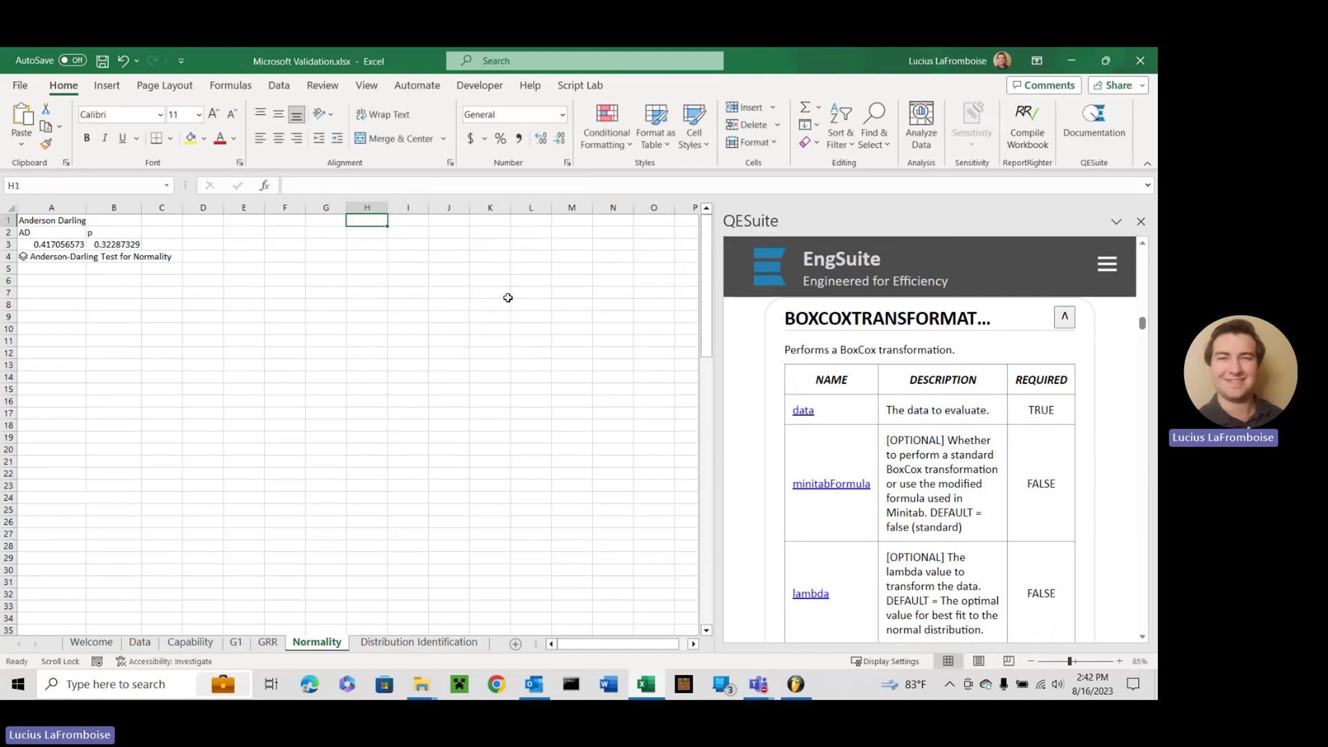
type("Standard")
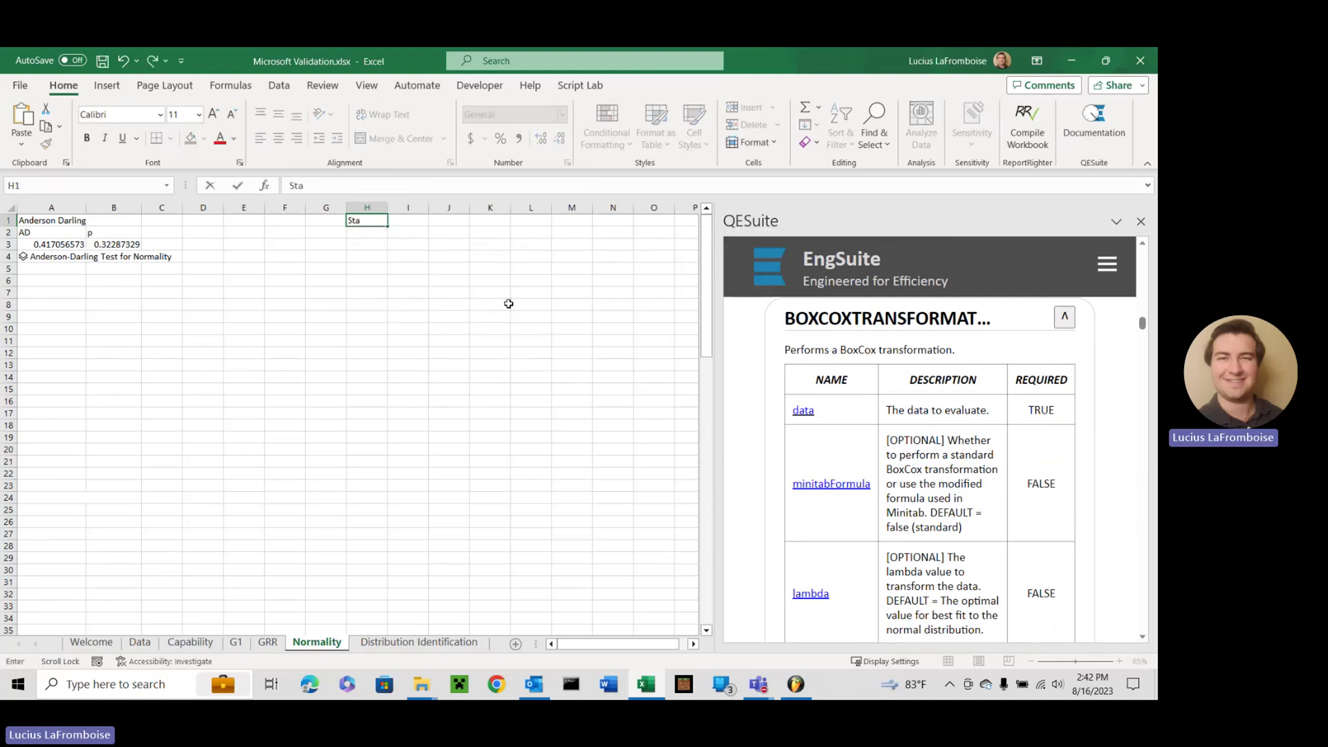
key("Tab")
type("Minitab")
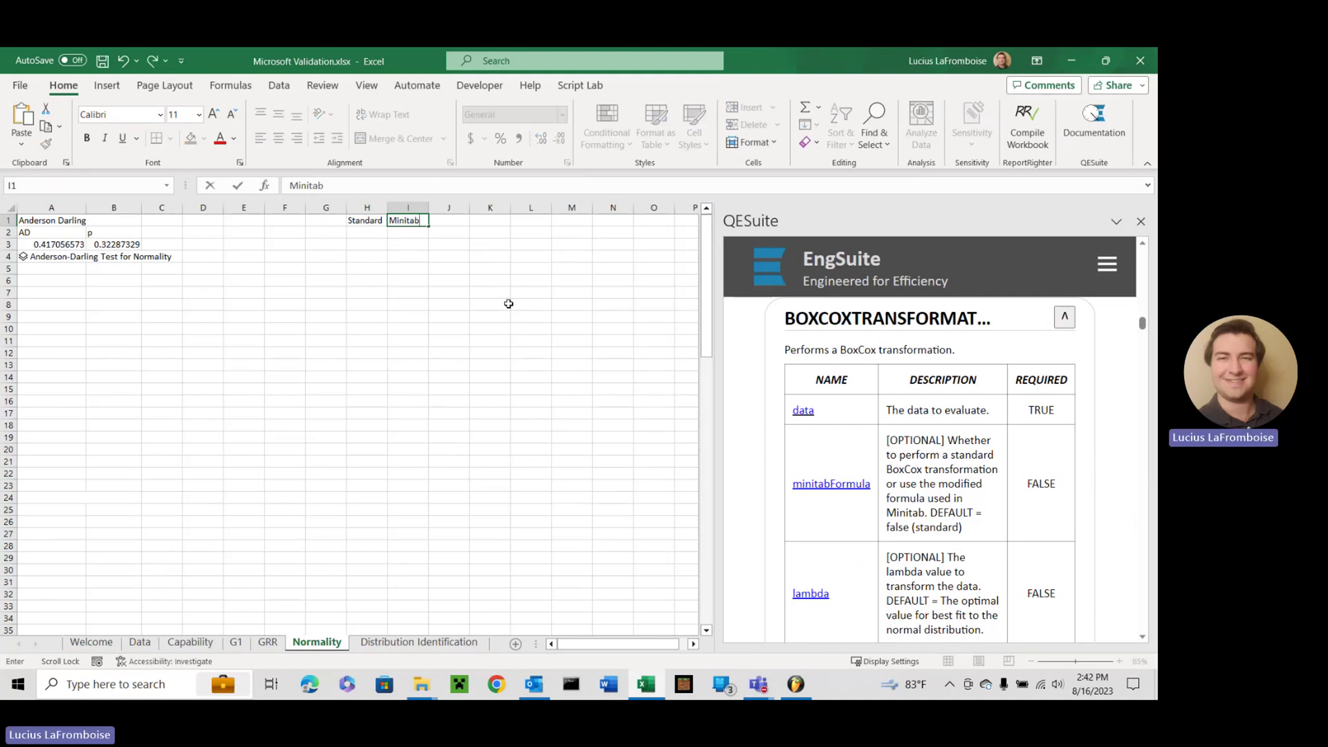
key("Return")
Enter =QE.BOXCOXTRANSFORMATION(Data!A2:A76,,,"Standard") in H2 to spill the Standard values and plot.
type("=qe.bo")
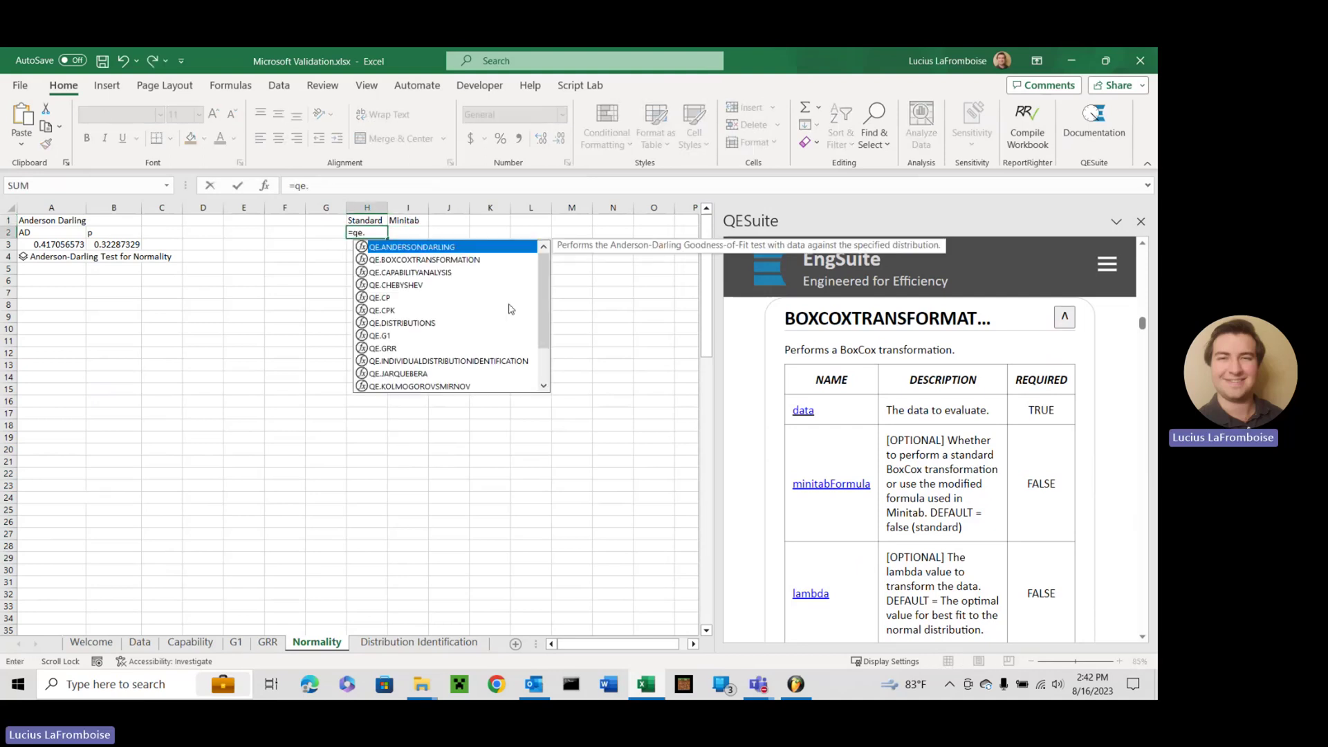
key("Tab")
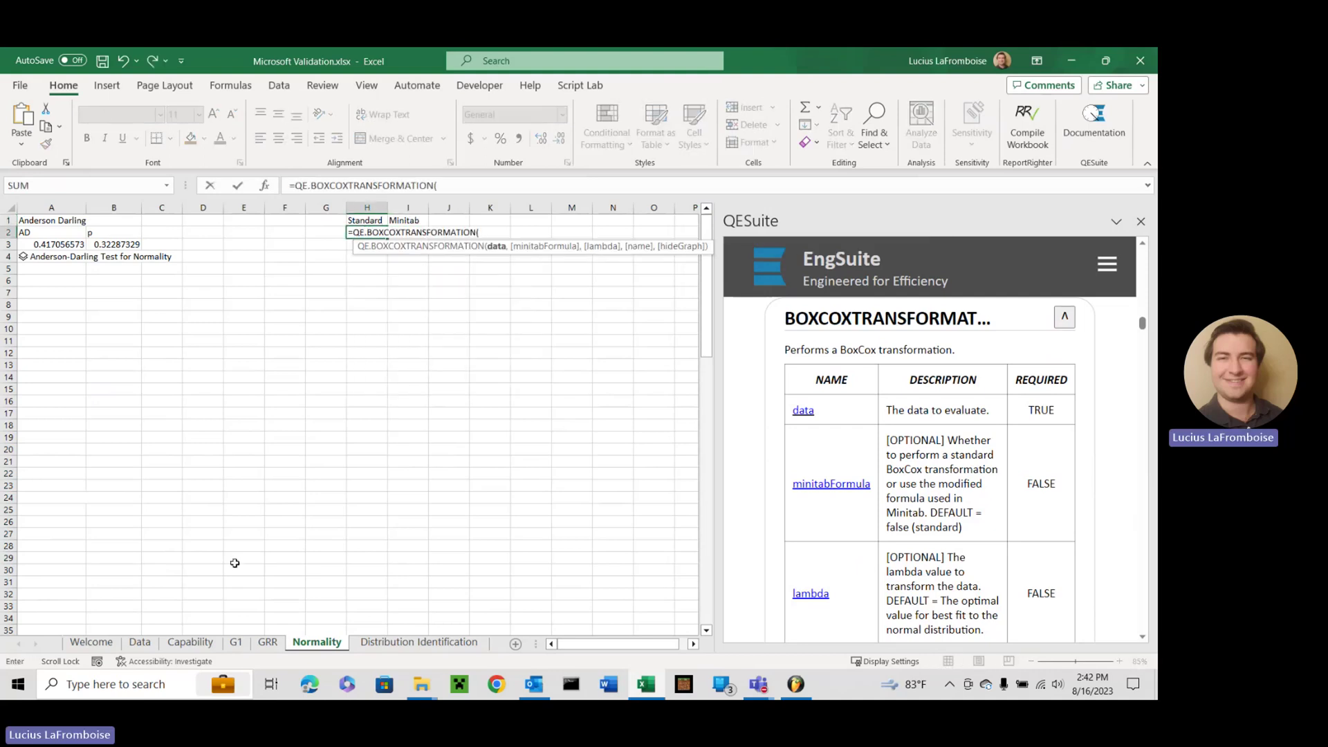
left_click(140, 642)
left_click(49, 238)
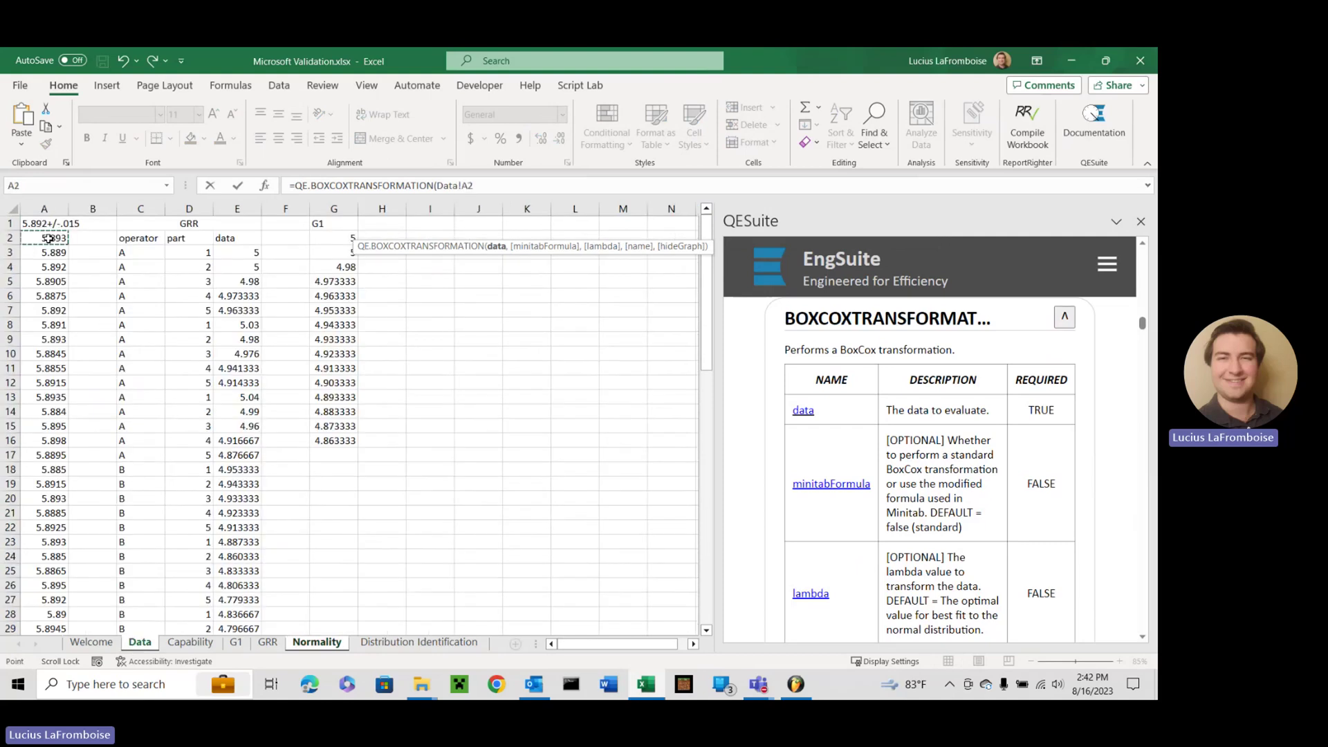
key("ctrl+shift+Down")
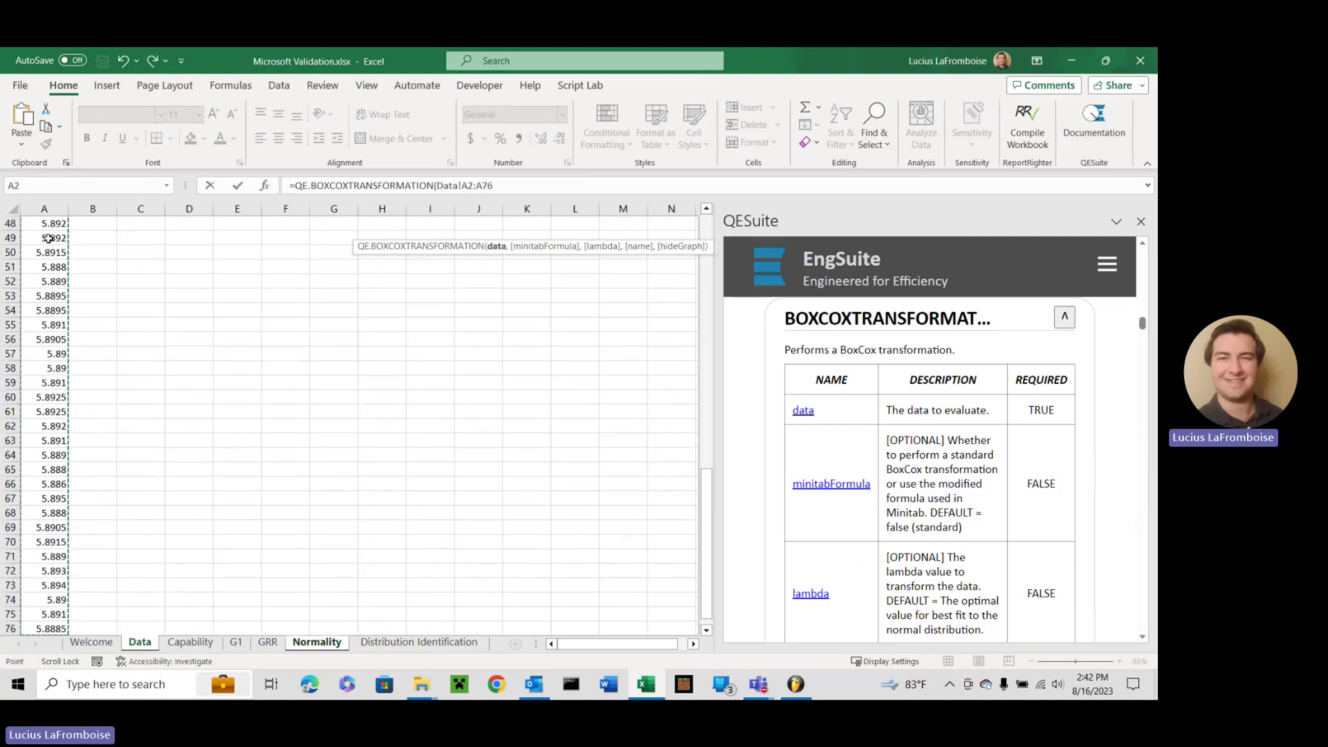
type(",,,")
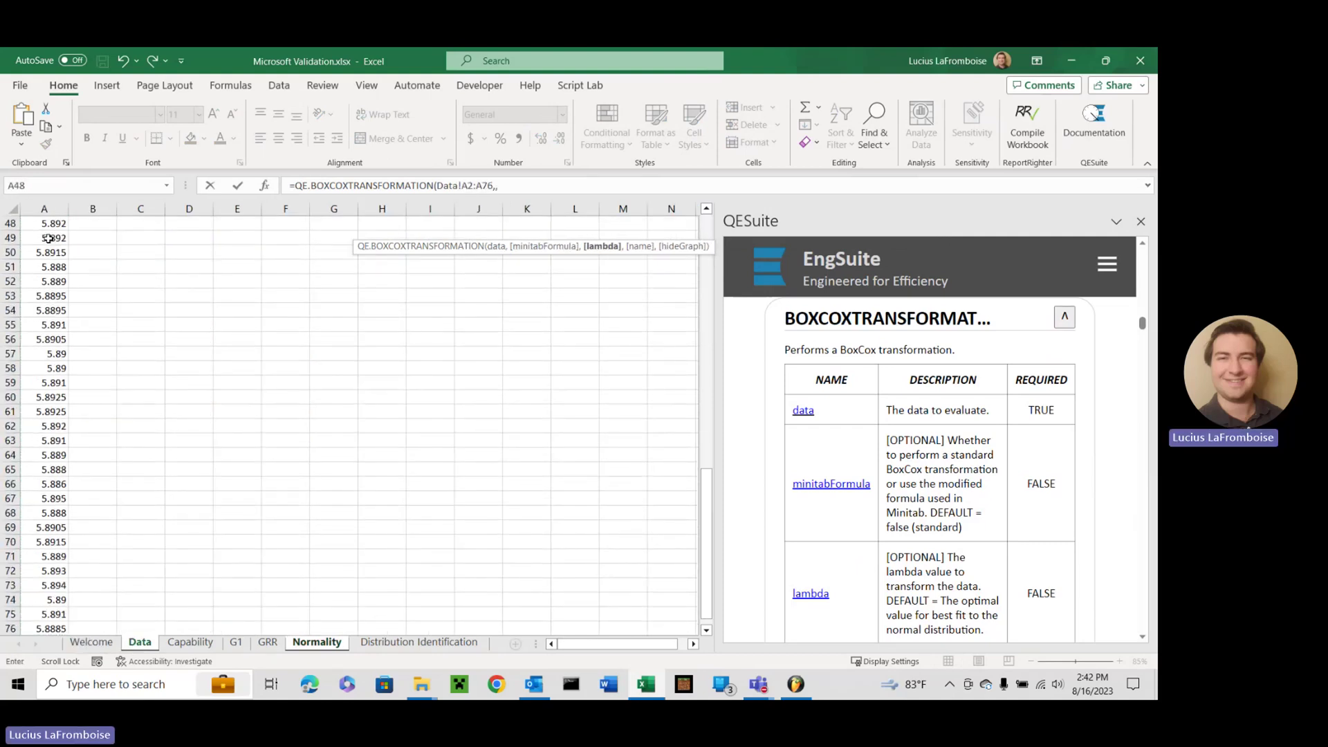
scroll(135, 320, "up", 16)
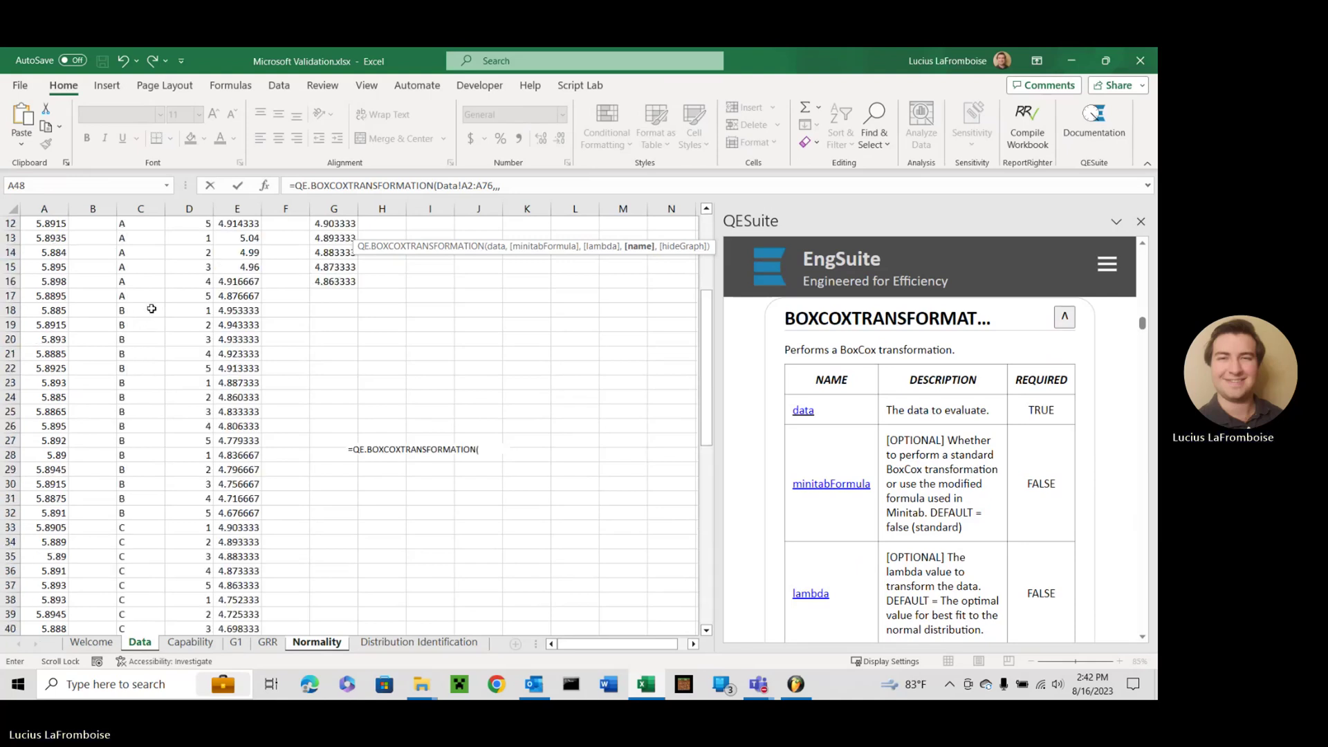
left_click(522, 185)
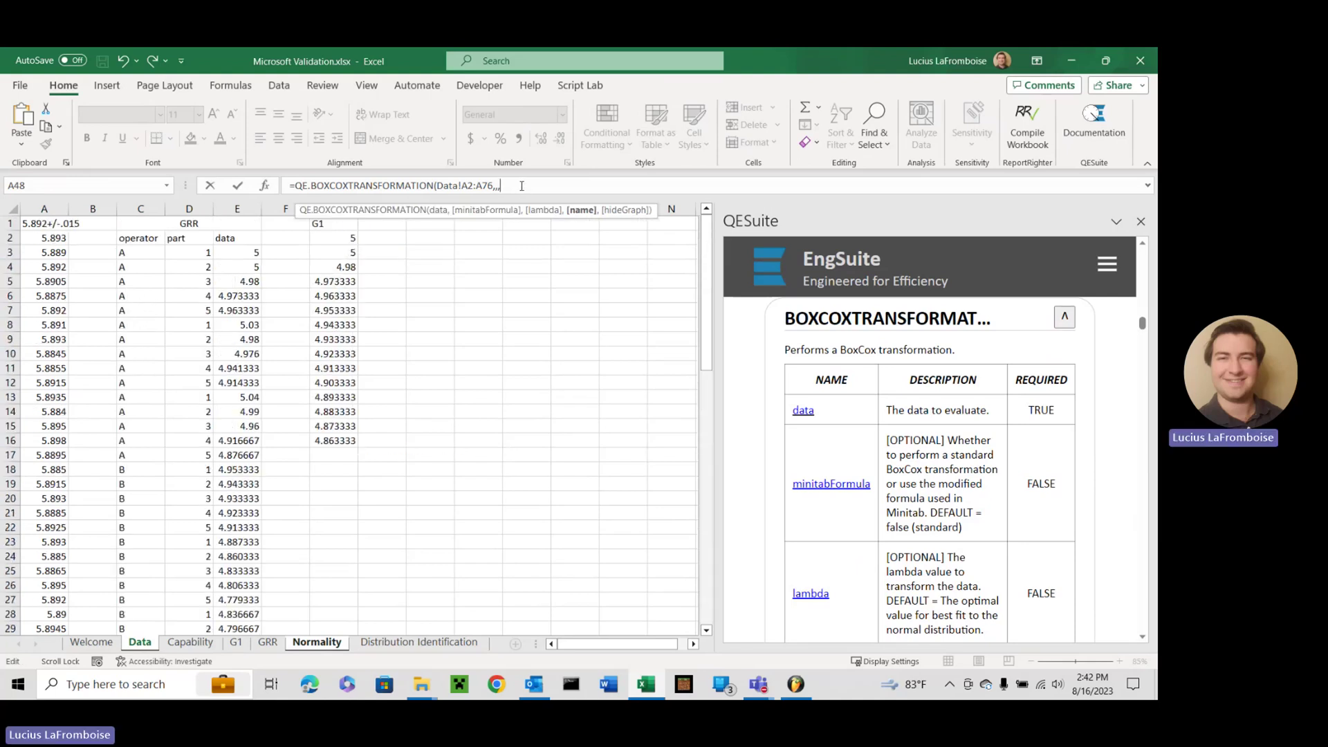
type("\"Standard\"")
key("Return")
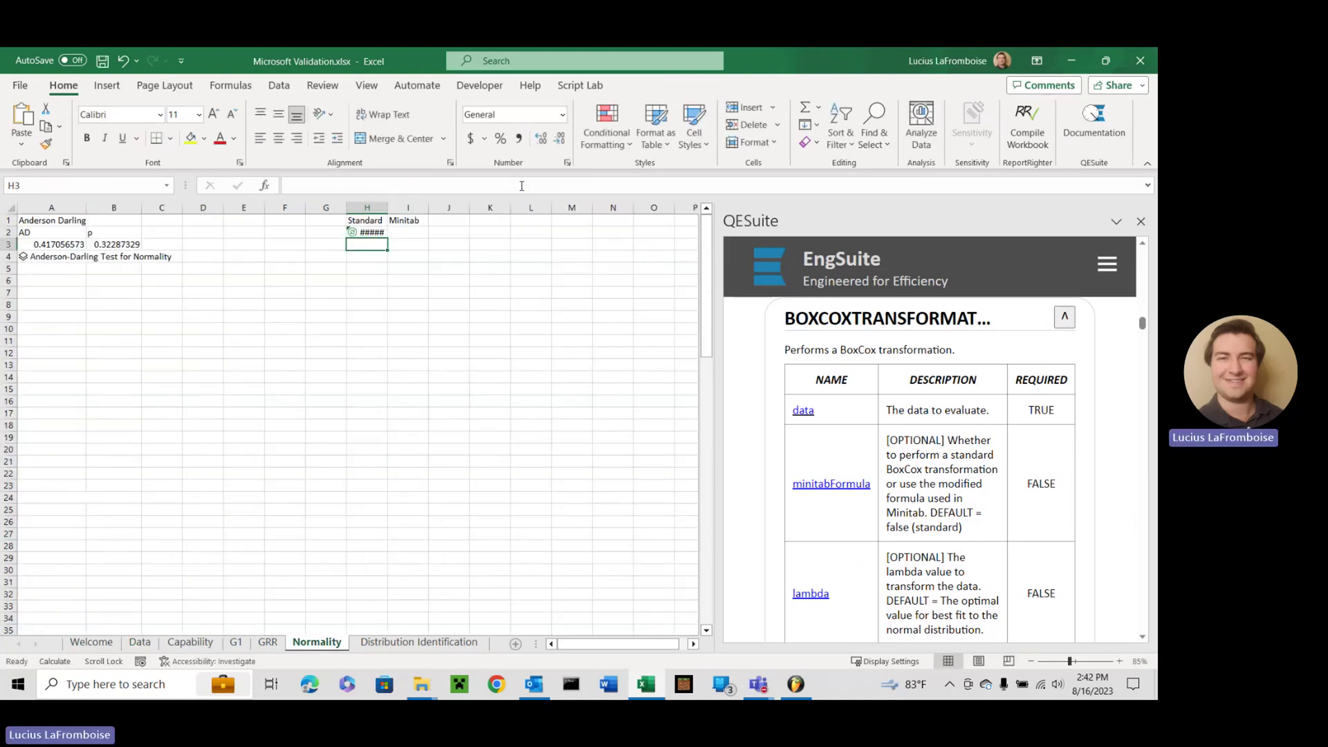
Move the STD BoxCox Probability Plot to columns M–P beside the values.
left_click_drag(263, 292, 109, 331)
left_click_drag(252, 314, 250, 386)
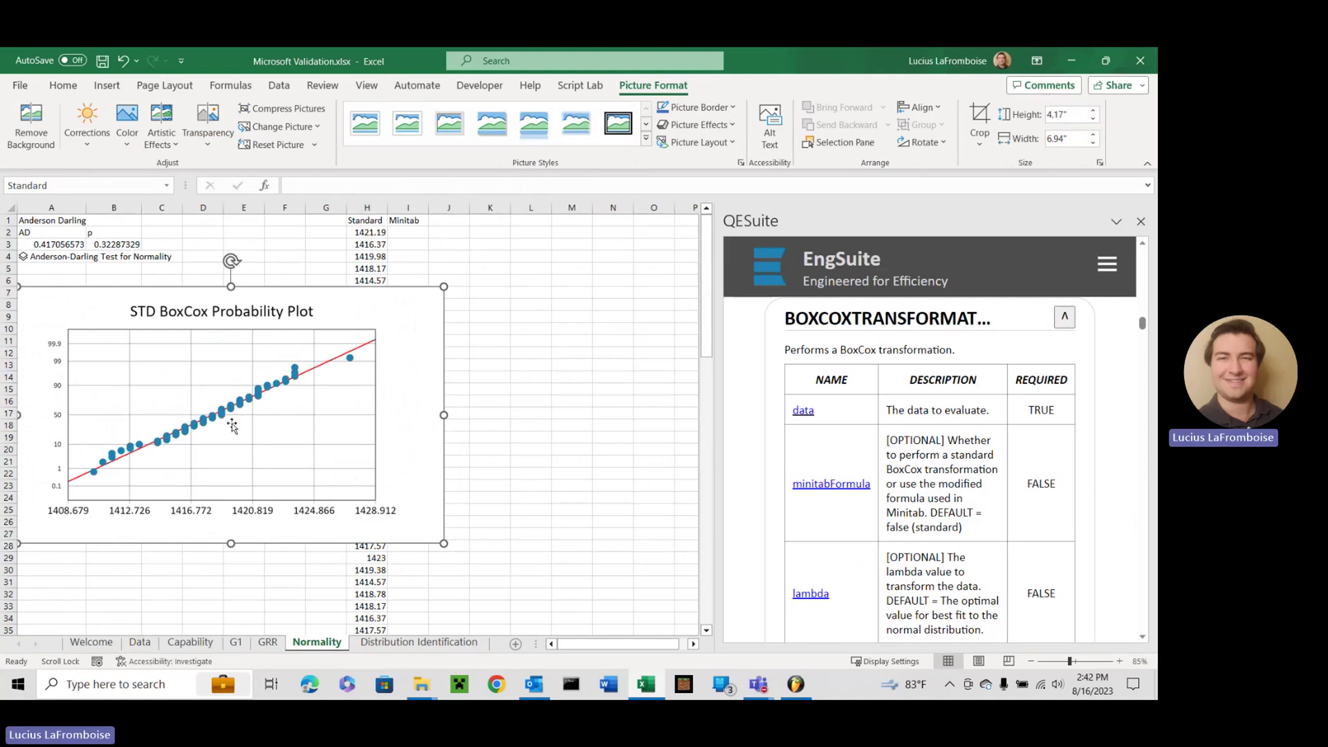
left_click_drag(283, 384, 554, 385)
key("Escape")
left_click_drag(279, 376, 518, 300)
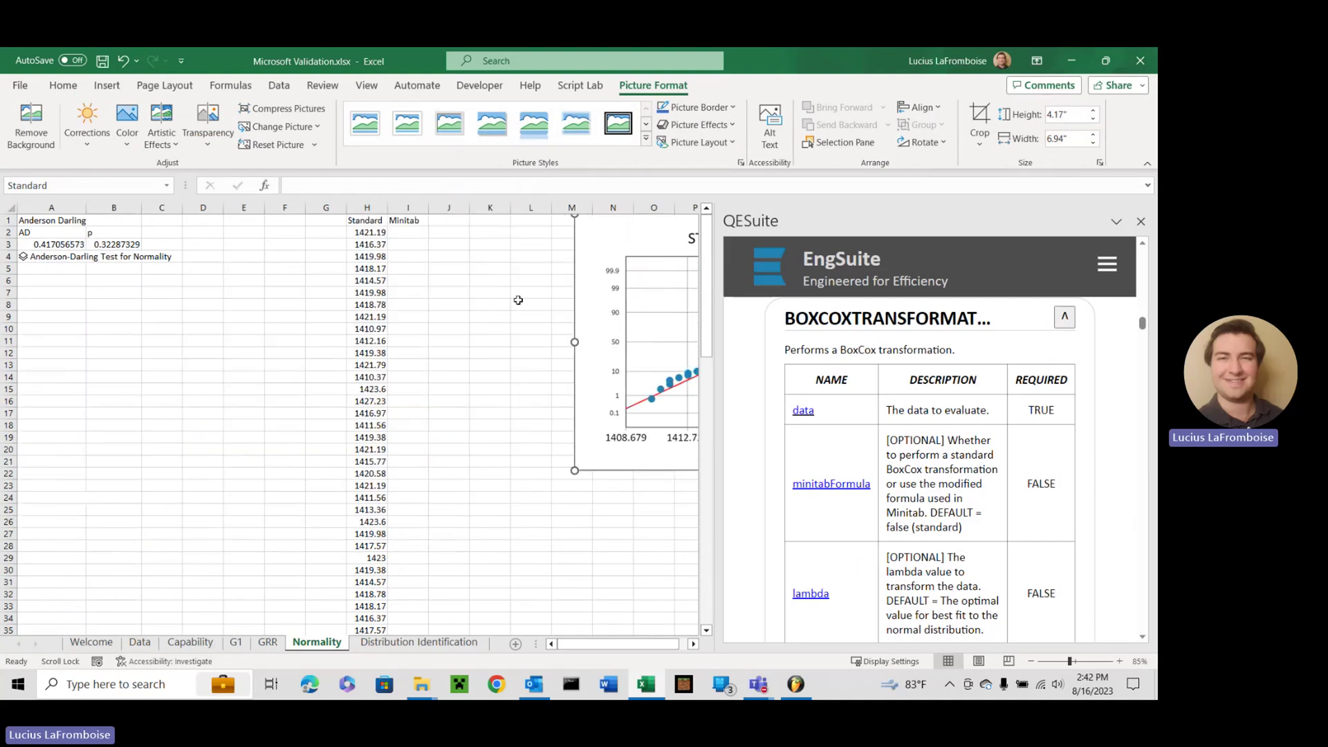
left_click(423, 233)
Enter =QE.BOXCOXTRANSFORMATION(Data!A2:A76,true) in I2 for Minitab-style Box-Cox values.
type("=")
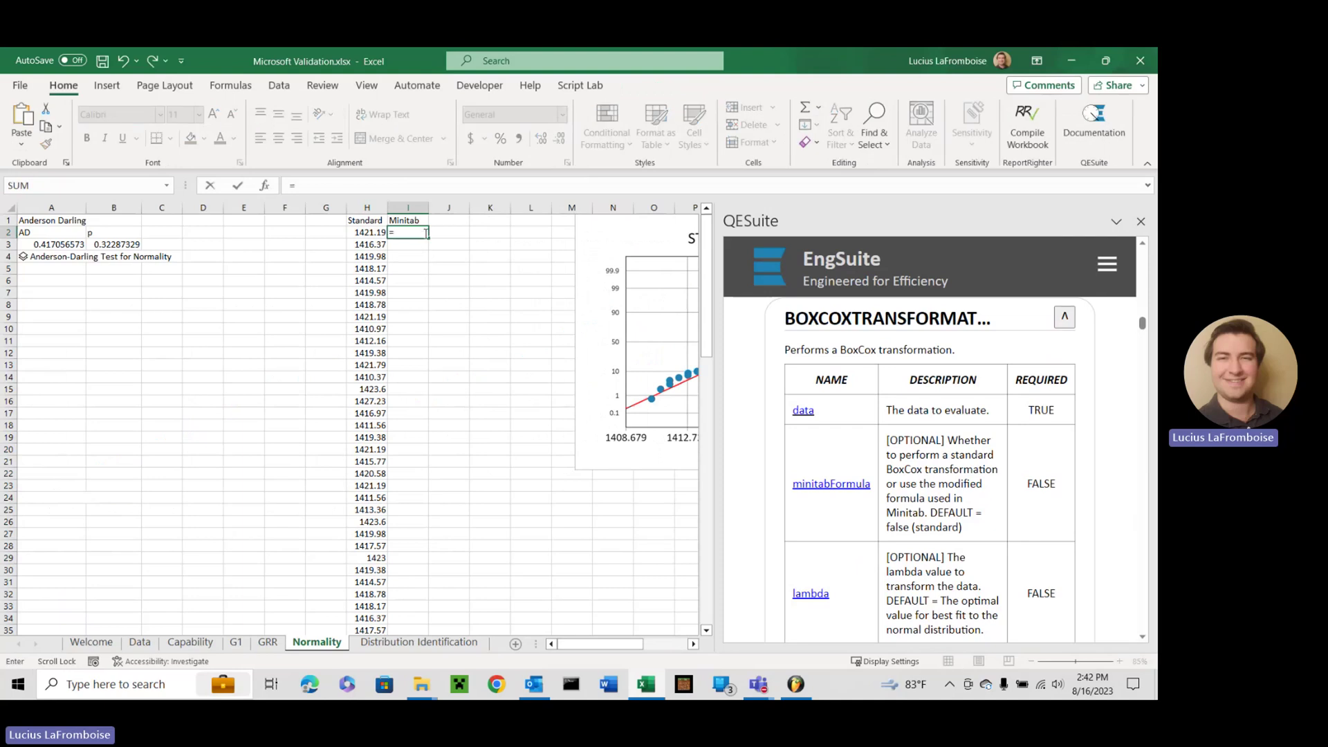
type("bo")
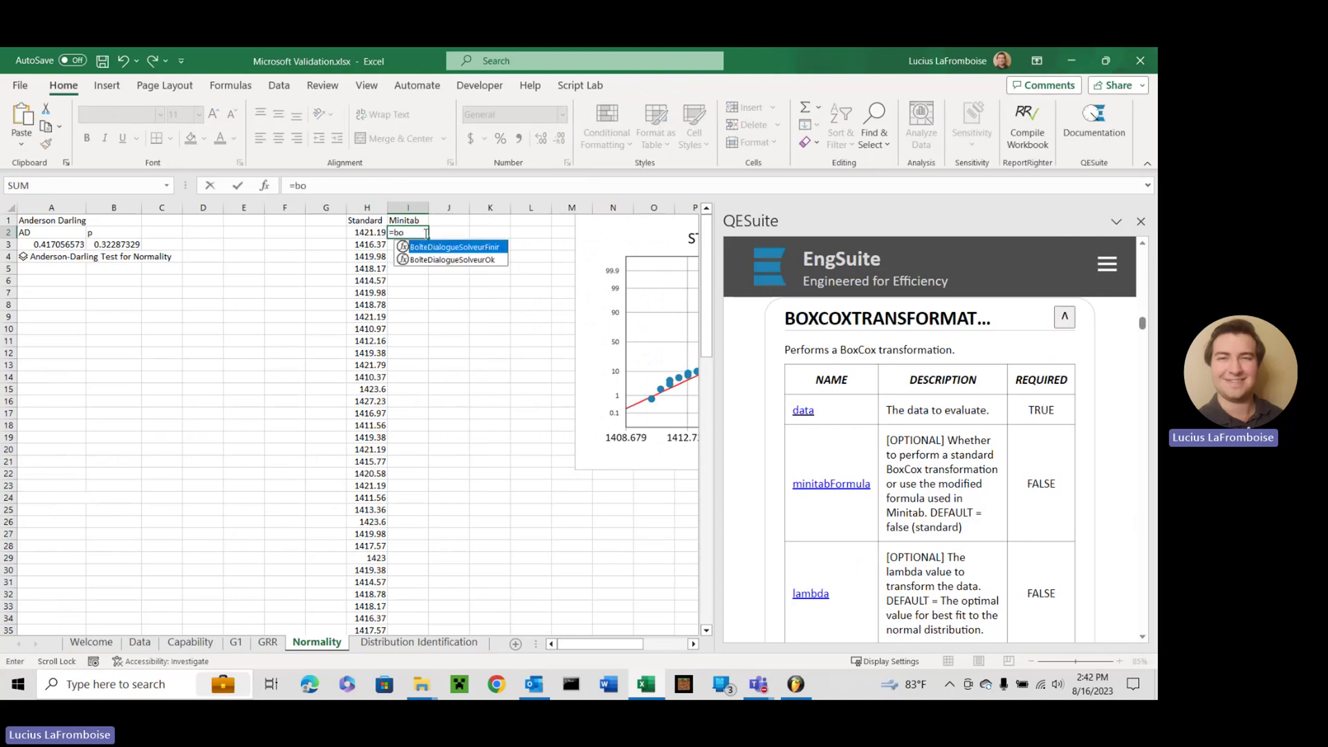
key("BackSpace")
key("BackSpace")
type("qe")
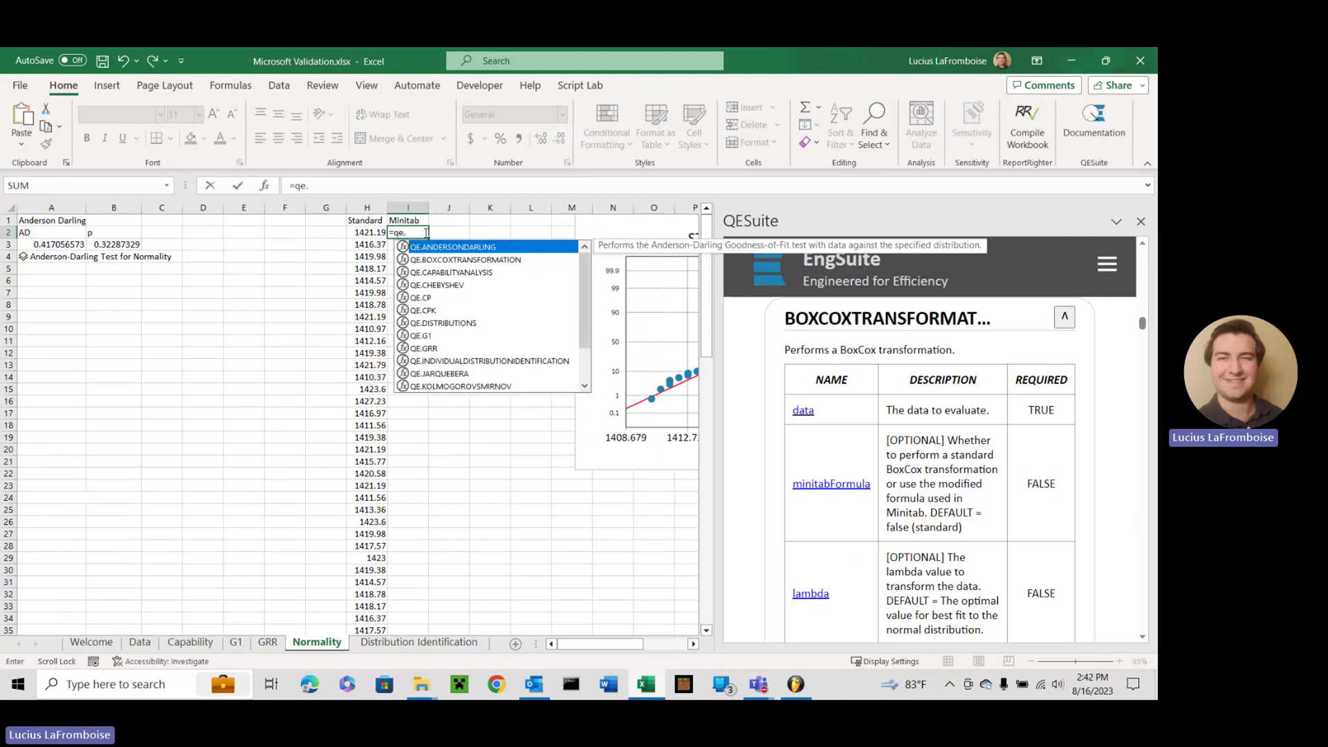
type(".")
key("Down")
key("Tab")
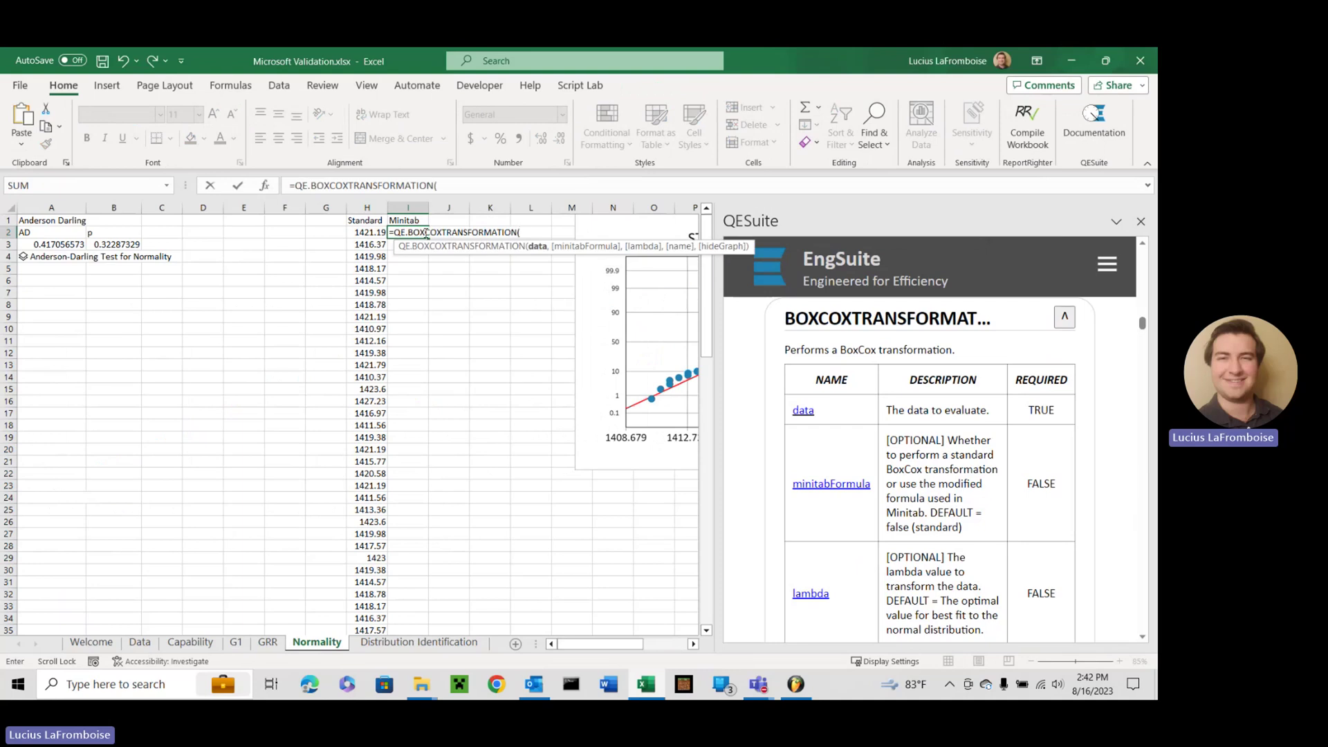
left_click(139, 644)
left_click(62, 239)
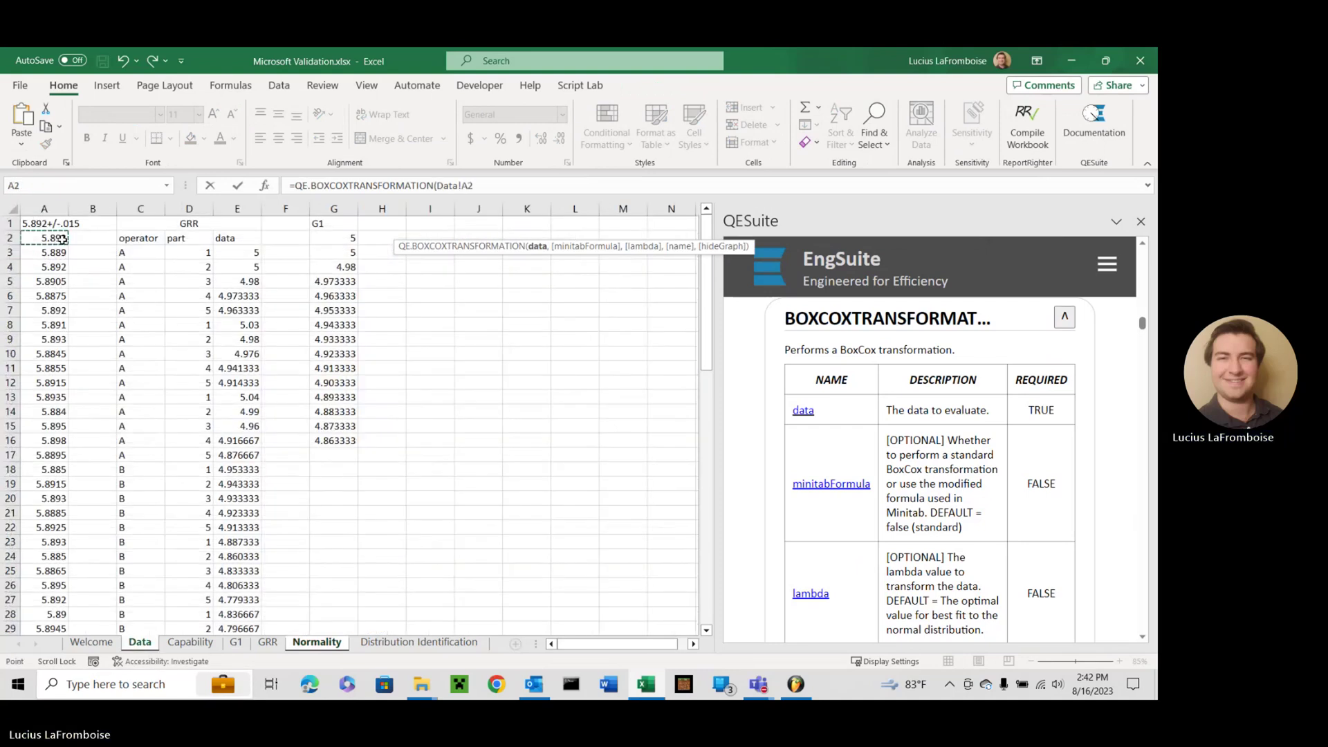
key("ctrl+shift+Down")
type(",true")
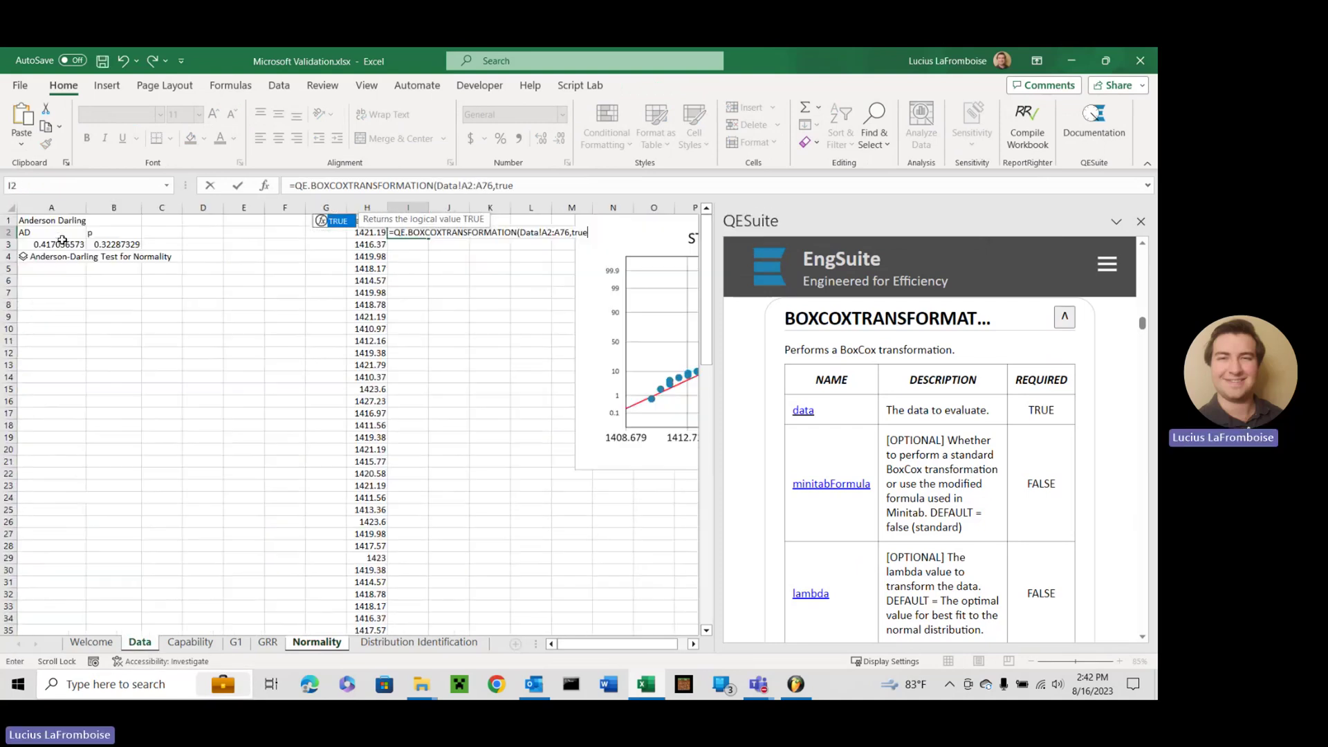
key("Return")
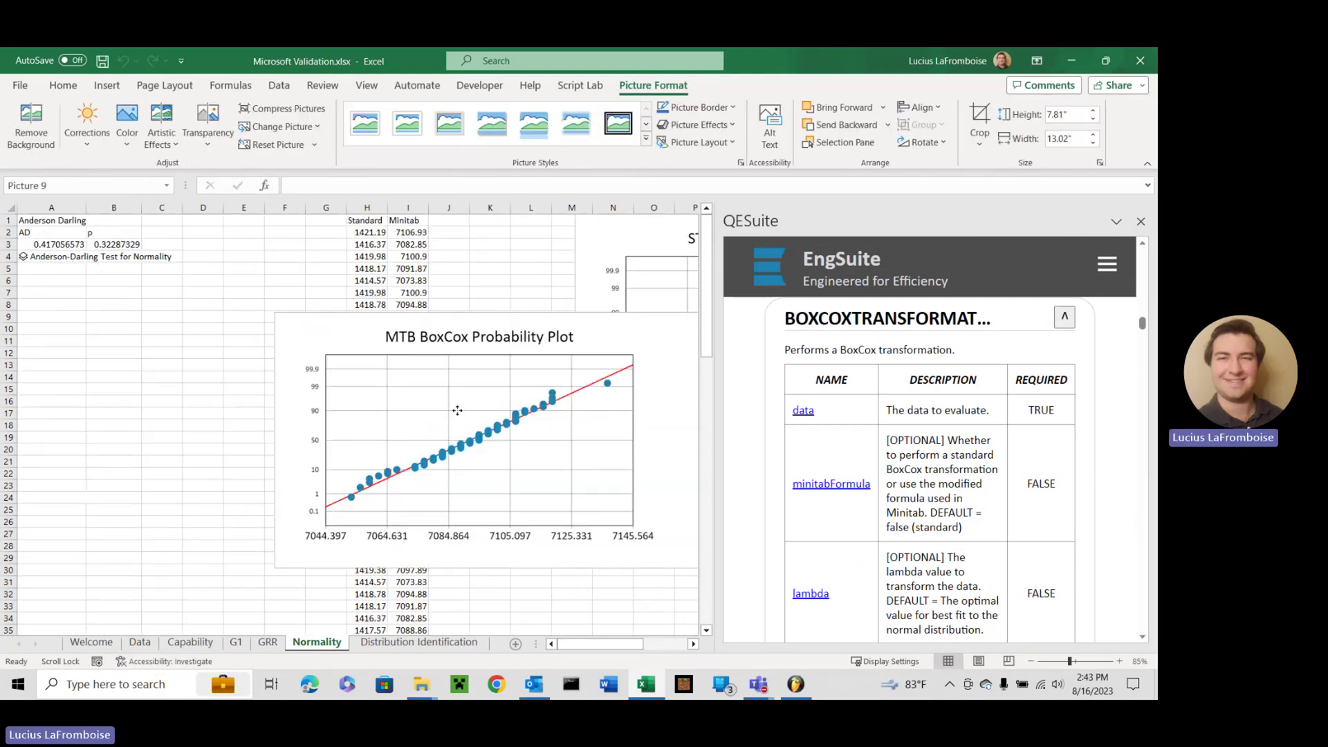
Place the MTB BoxCox Probability Plot below the STD plot.
left_click_drag(450, 409, 724, 615)
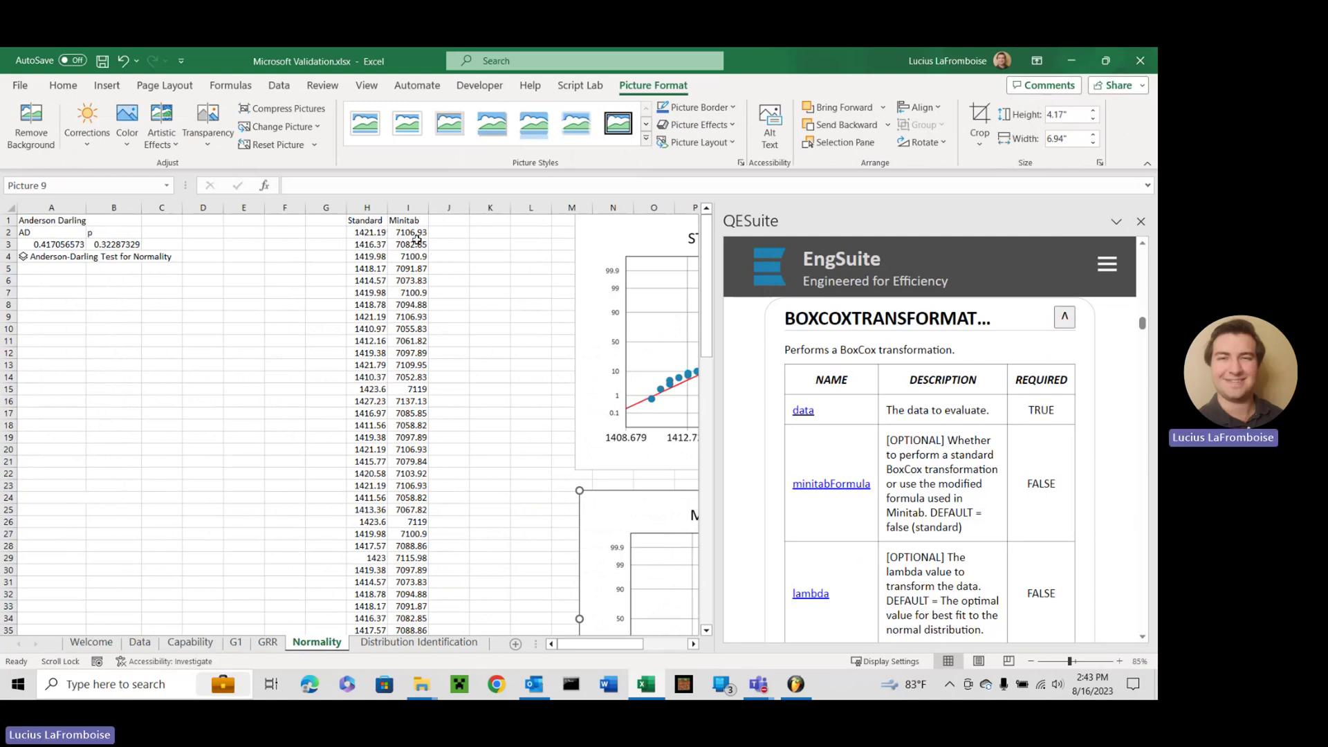
left_click_drag(615, 651, 657, 657)
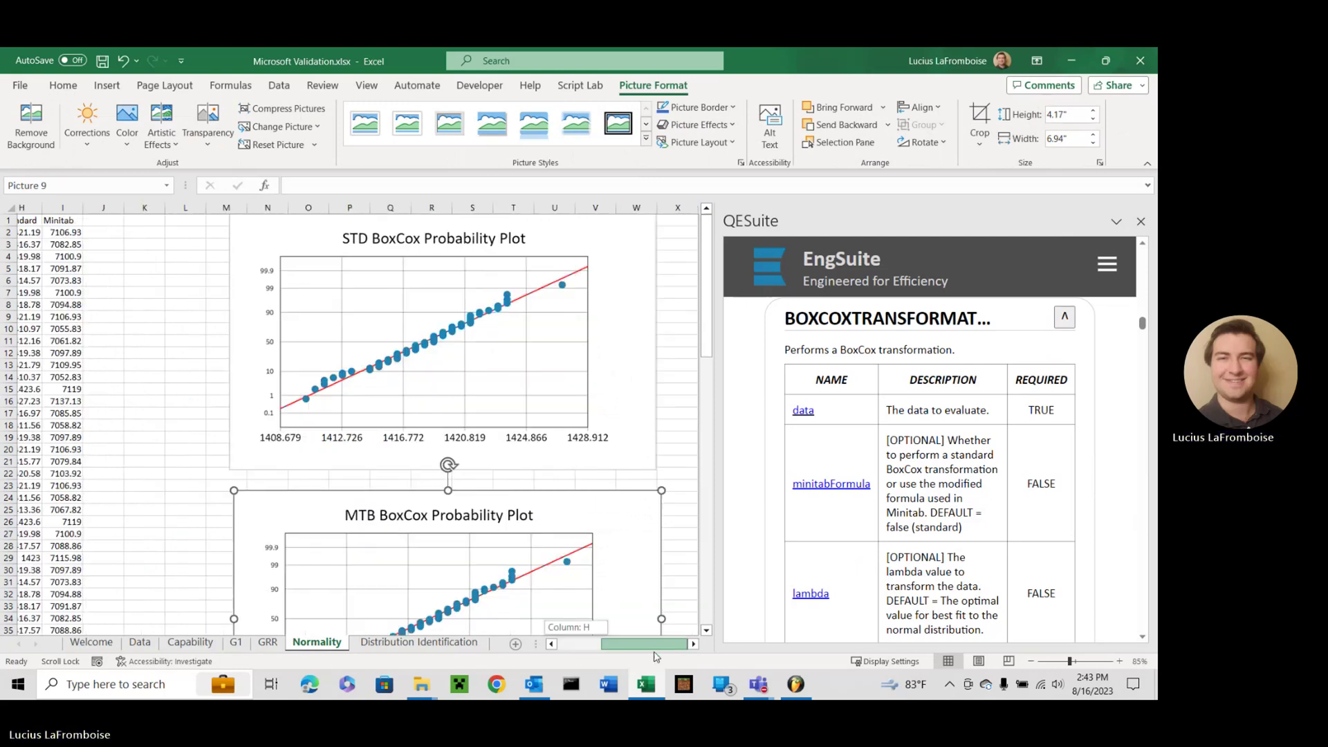
scroll(540, 498, "down", 6)
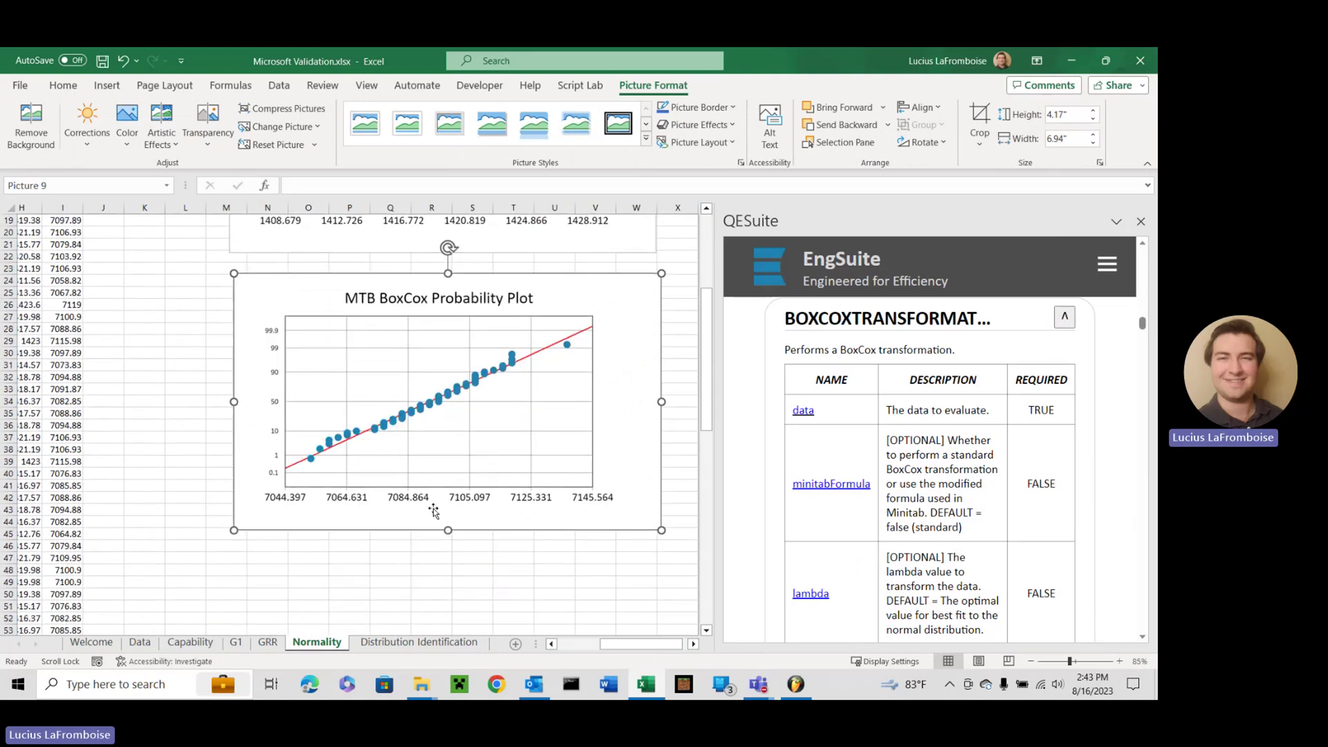
scroll(488, 543, "up", 6)
left_click_drag(669, 643, 525, 651)
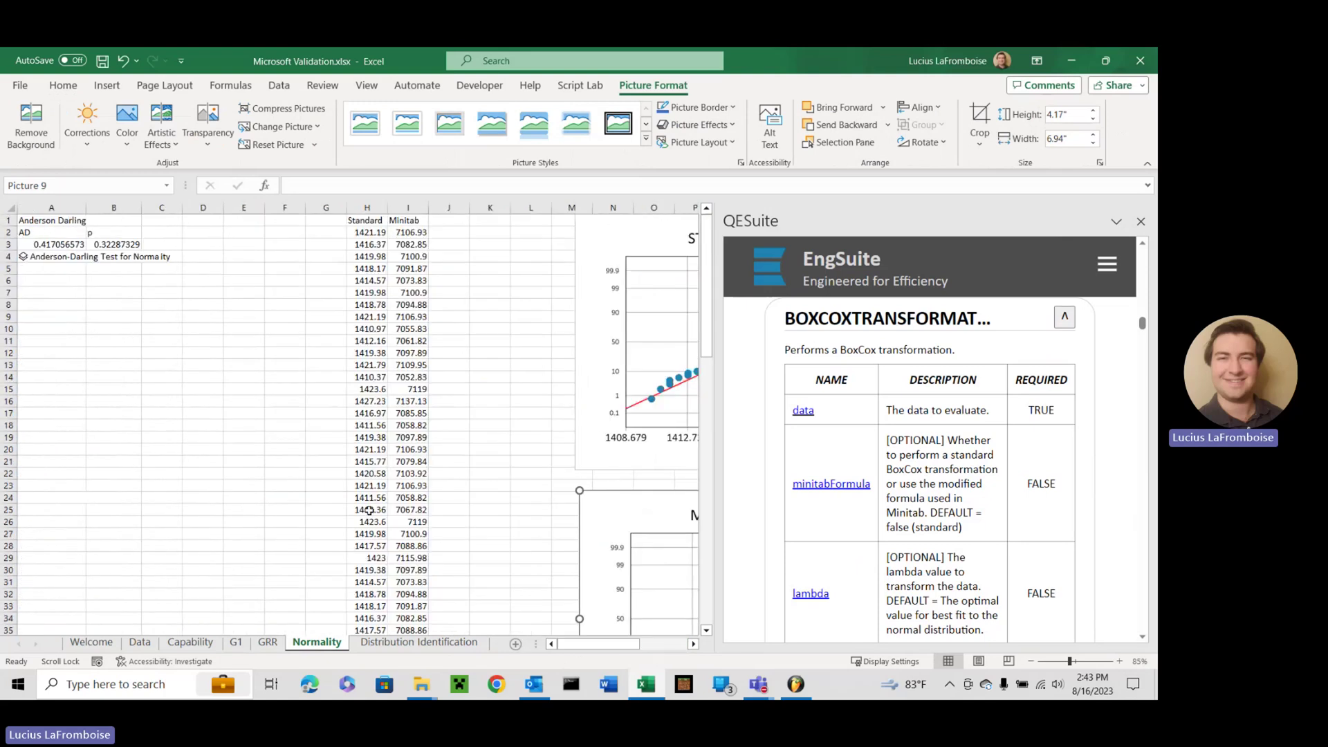
Add a lambda of 4 to the Standard Box-Cox formula in H2.
left_click(370, 233)
key("F2")
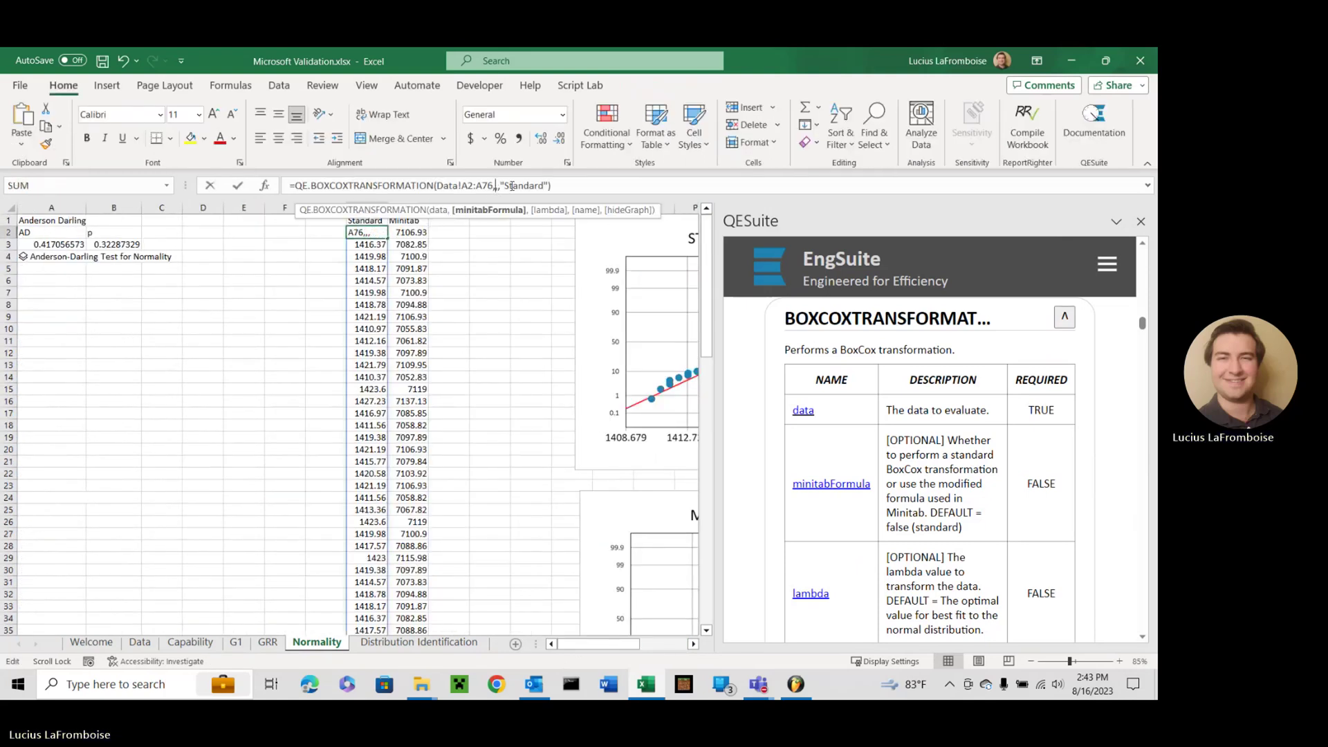
key("Right")
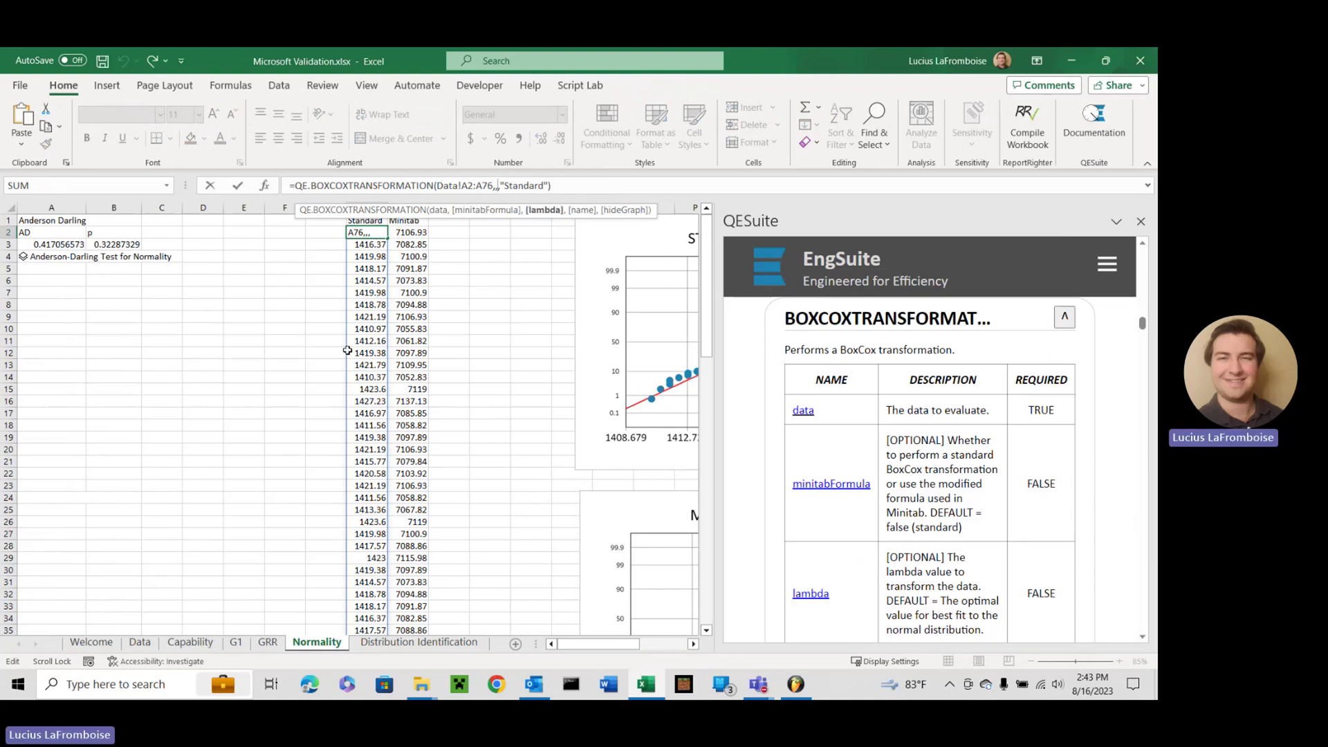
type("4")
key("Return")
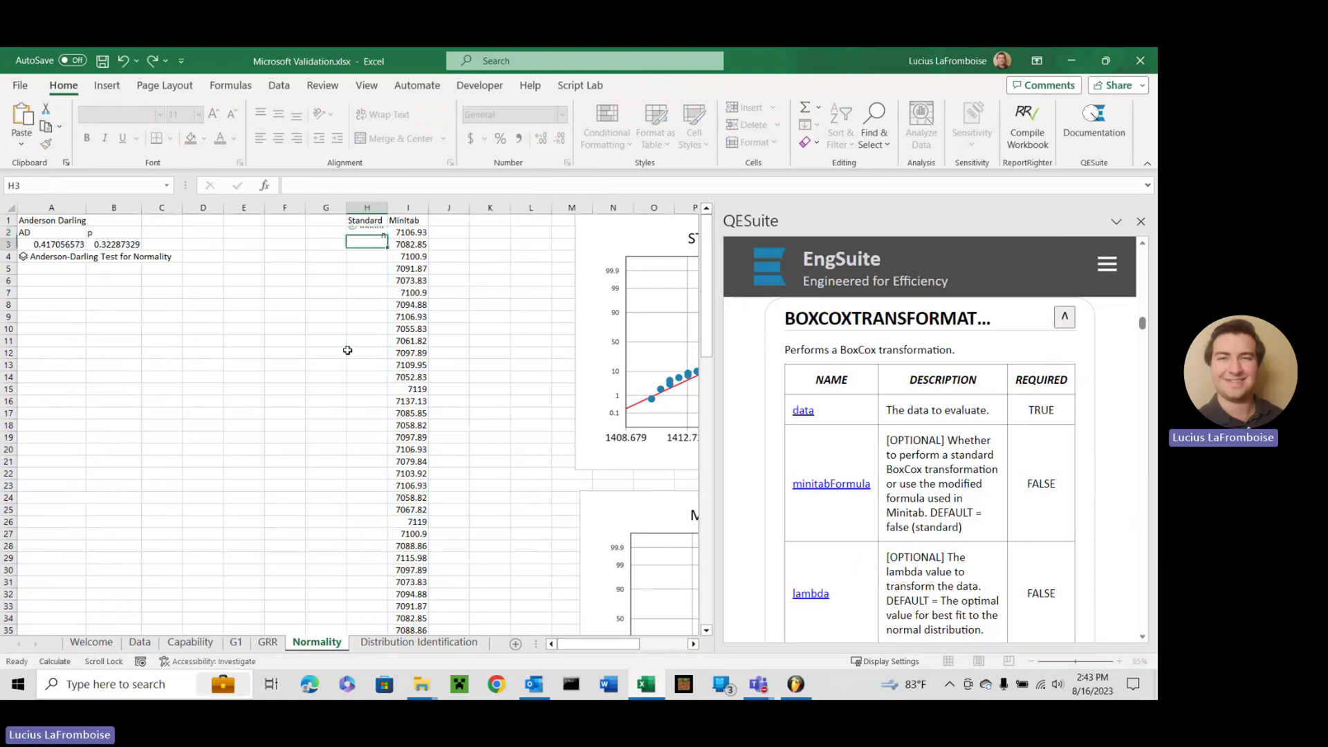
Change the H2 formula's lambda from 4 to 5 and recalculate.
double_click(366, 235)
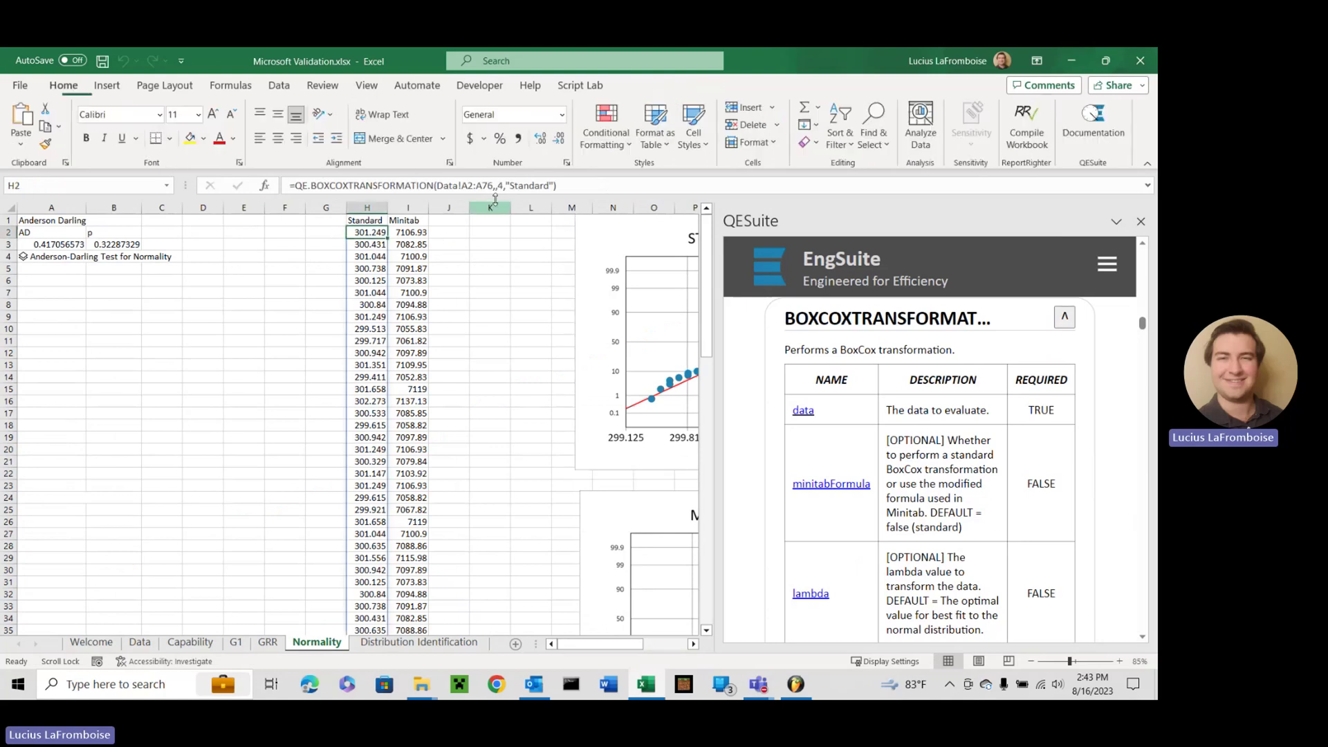
key("BackSpace")
type("5")
key("Return")
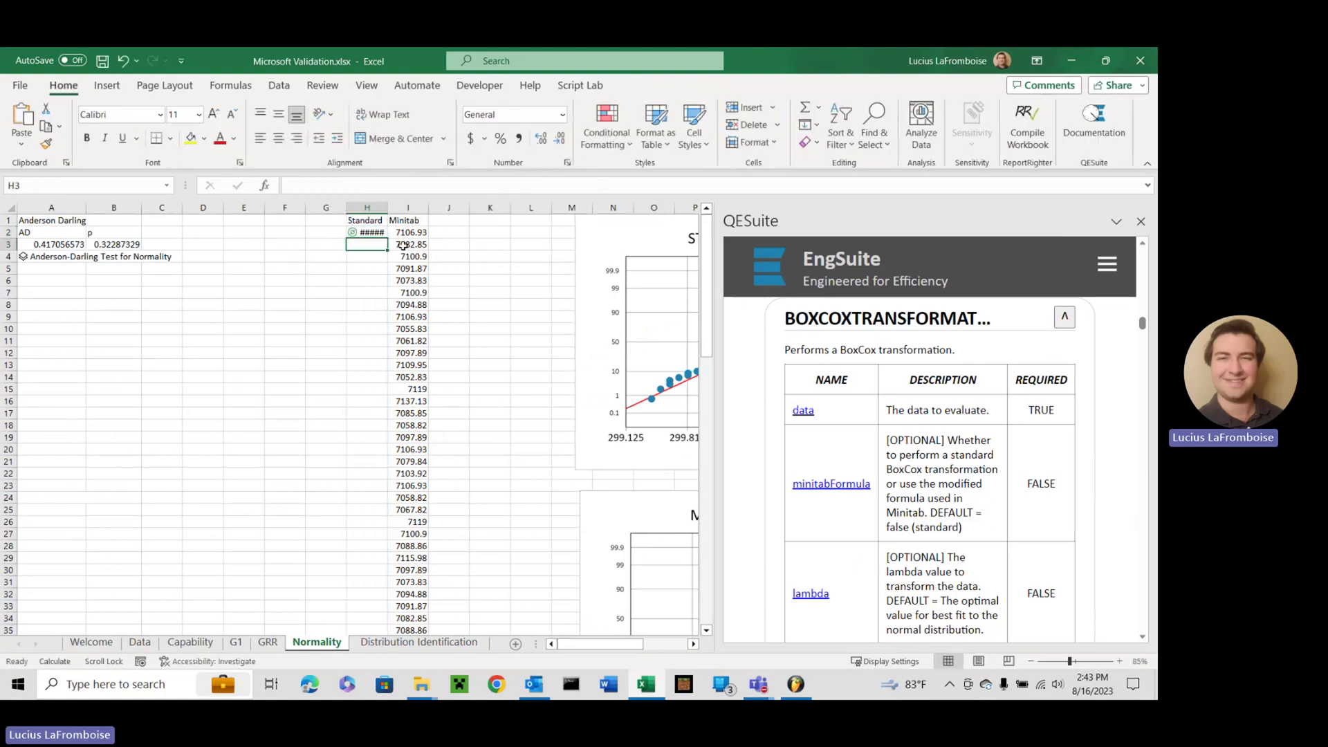